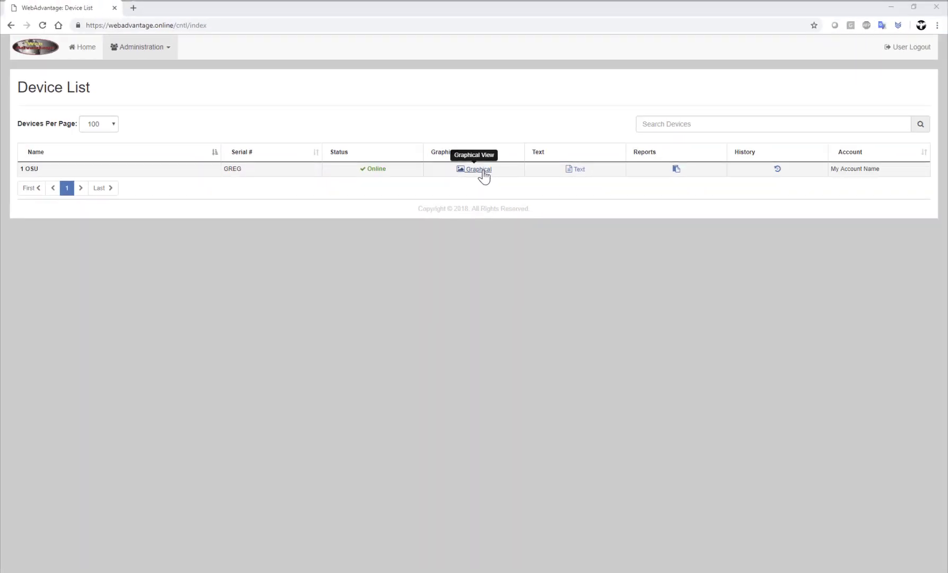
# Step: Look through the 1 OSU device's graphical view, text view and alarms
pyautogui.click(479, 170)
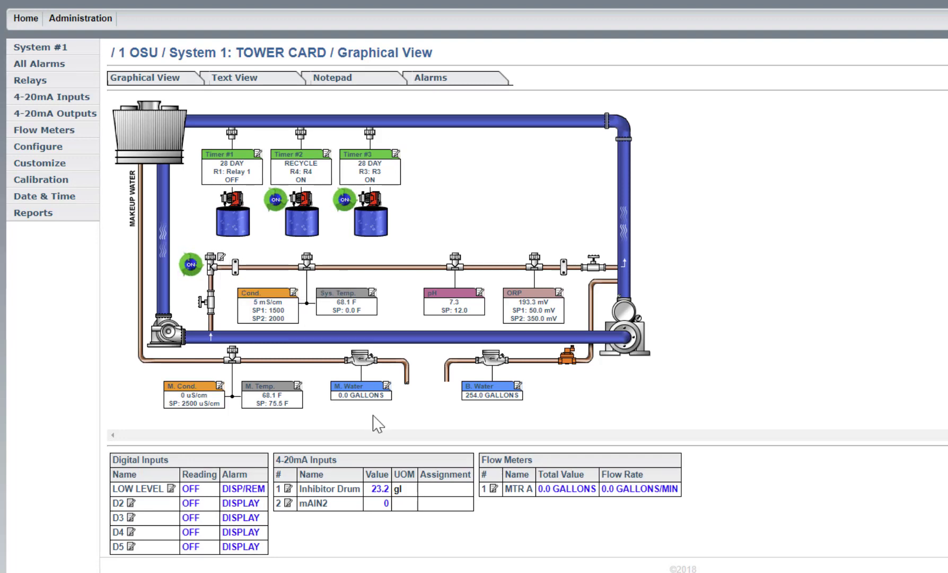
pyautogui.click(236, 84)
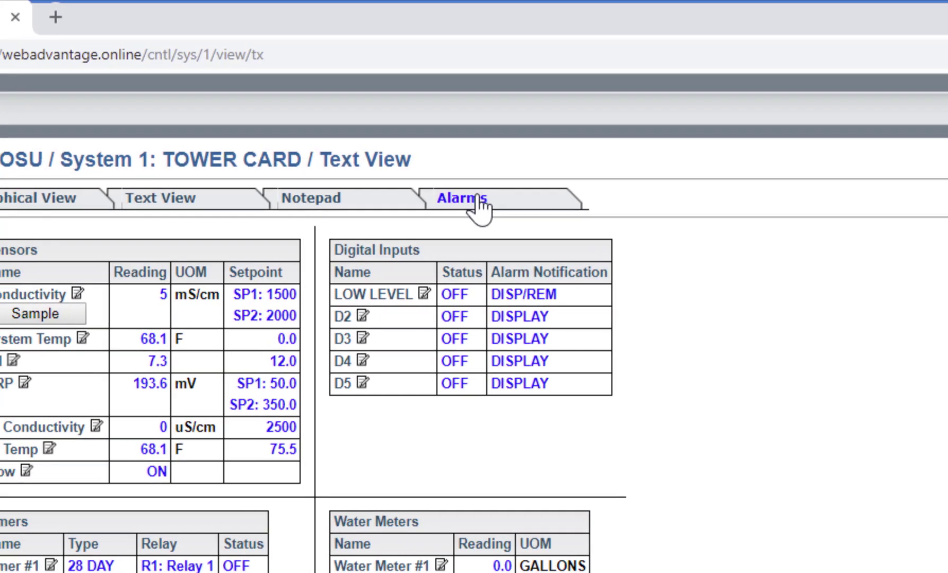
pyautogui.click(328, 92)
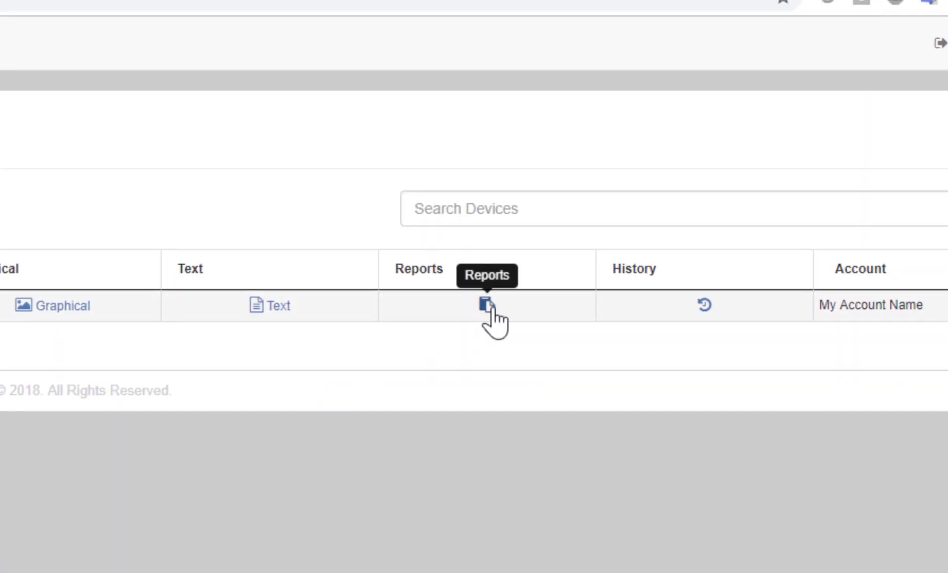
# Step: Open the 1 OSU device's reports and start a new custom history report named Demo Report
pyautogui.click(487, 306)
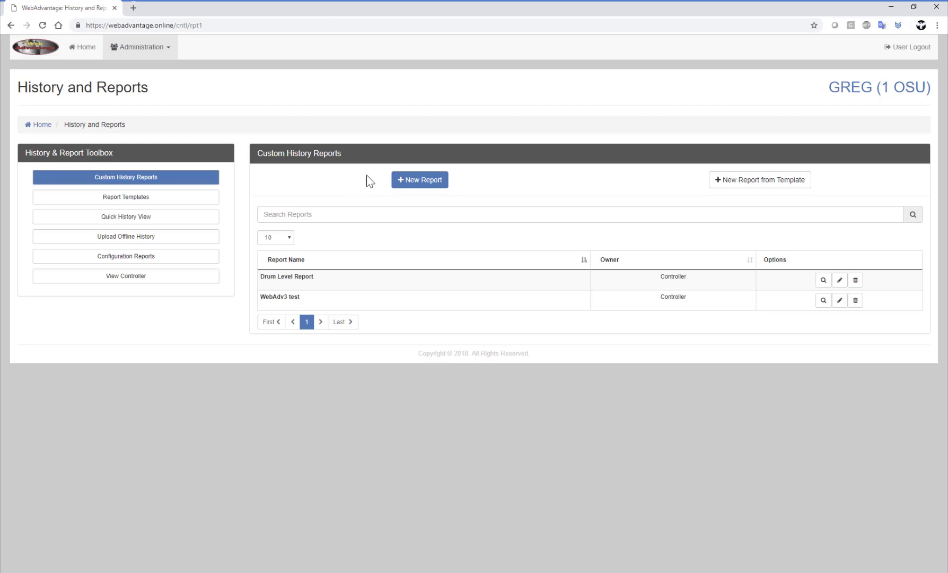
pyautogui.click(406, 189)
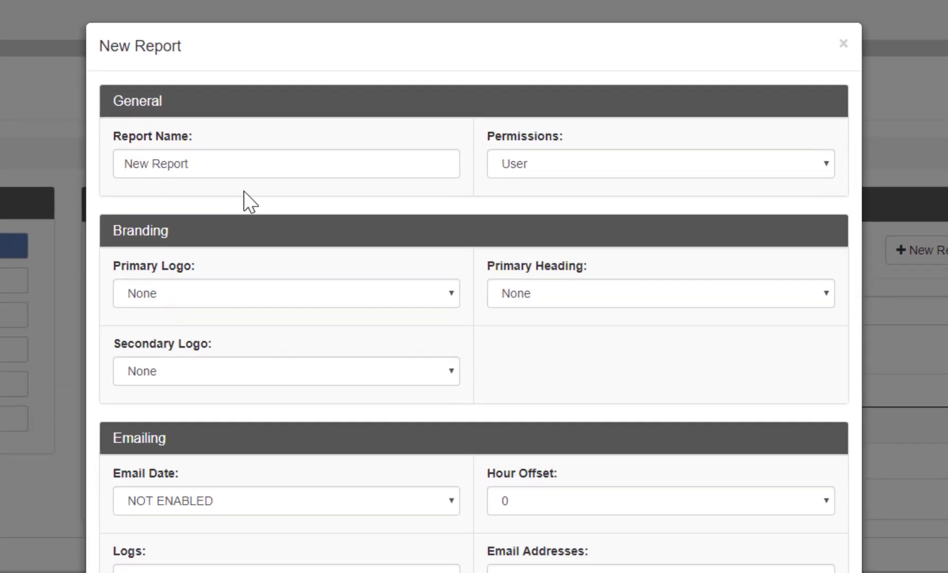
pyautogui.click(311, 131)
pyautogui.moveTo(183, 166); pyautogui.dragTo(95, 166)
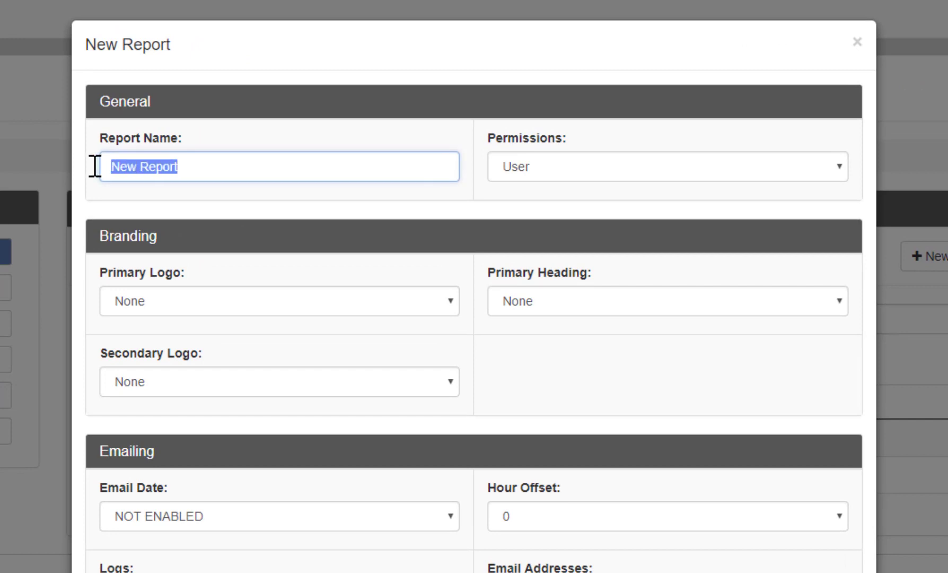
pyautogui.write('Demo Report')
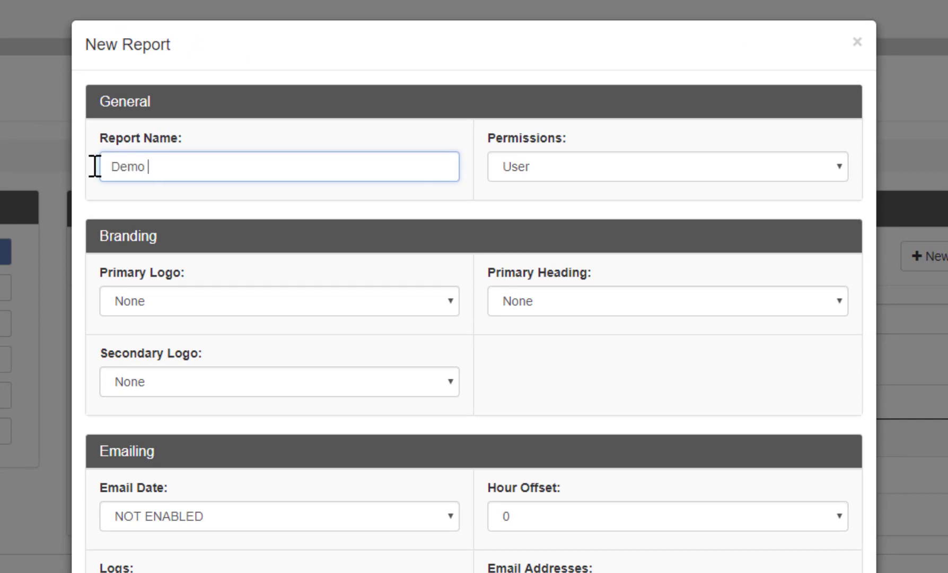
# Step: Examine the available choices for the report's permissions, logos, primary heading, email date, hour offset and logs
pyautogui.click(527, 170)
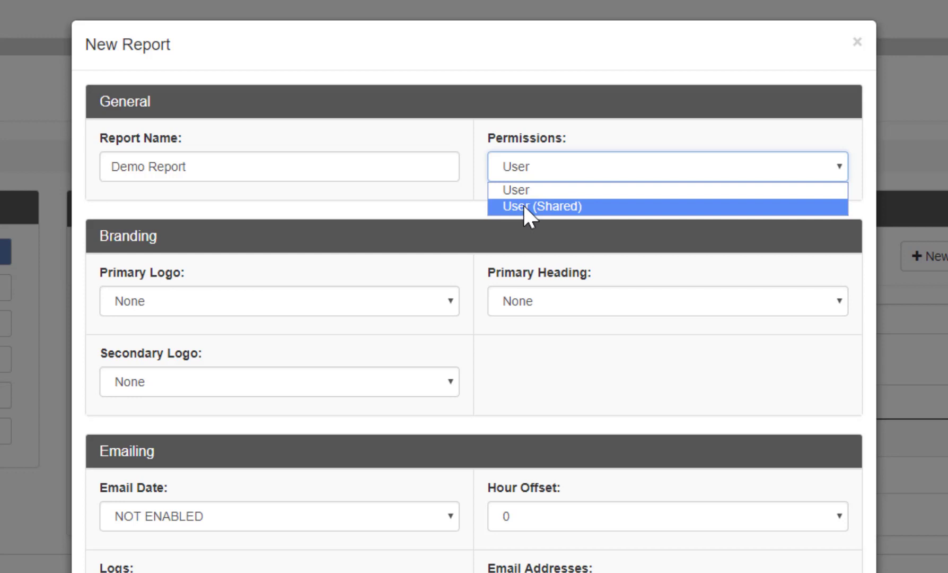
pyautogui.click(451, 301)
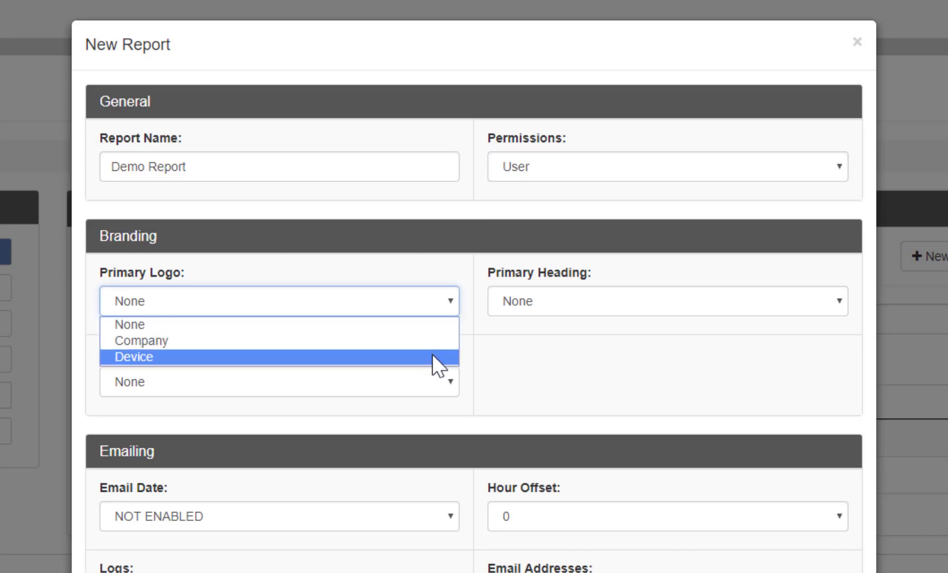
pyautogui.click(480, 354)
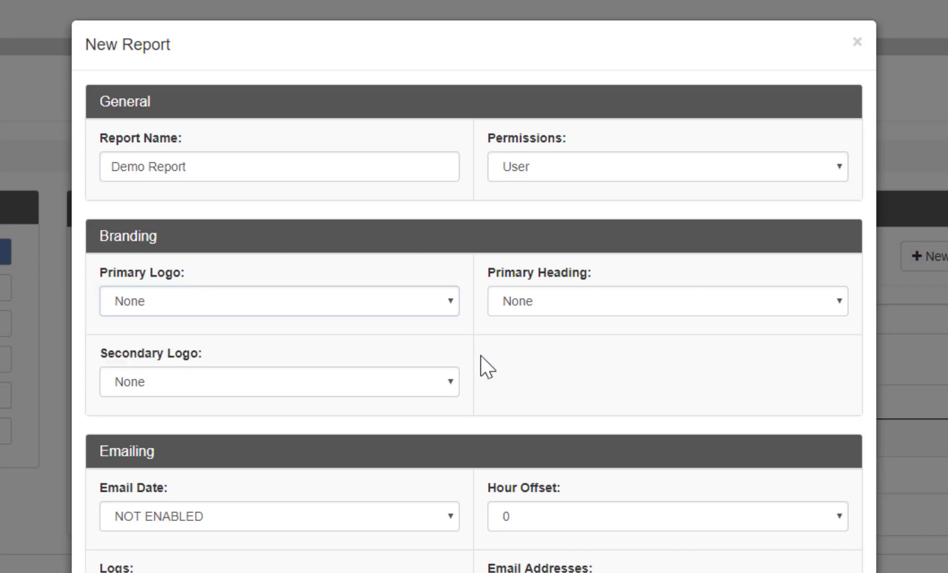
pyautogui.click(430, 377)
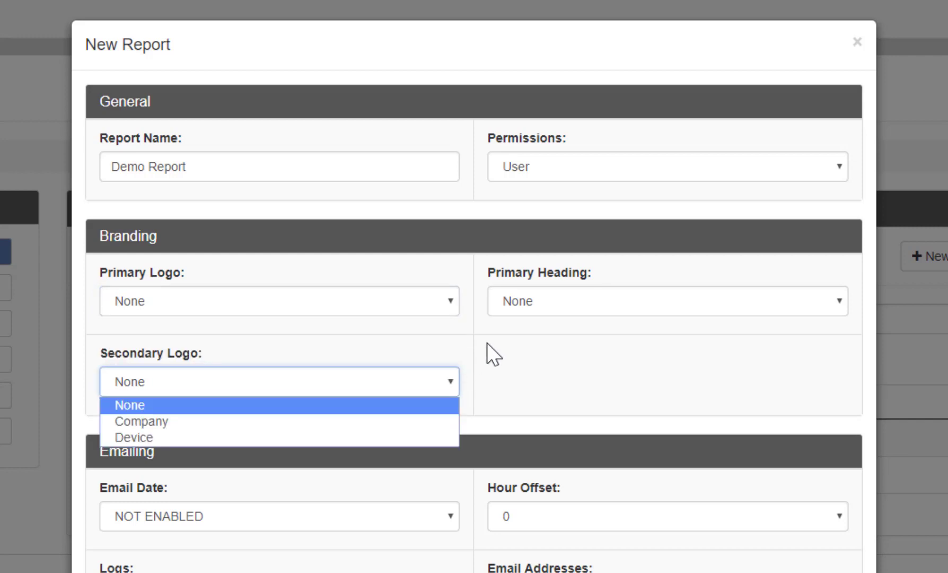
pyautogui.click(576, 298)
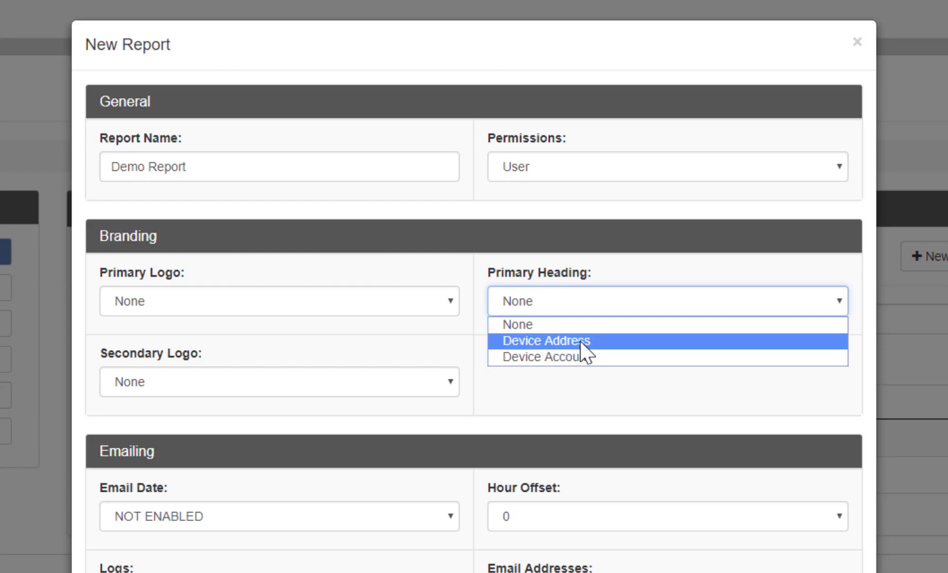
pyautogui.click(530, 325)
pyautogui.scroll(-2, 466, 462)
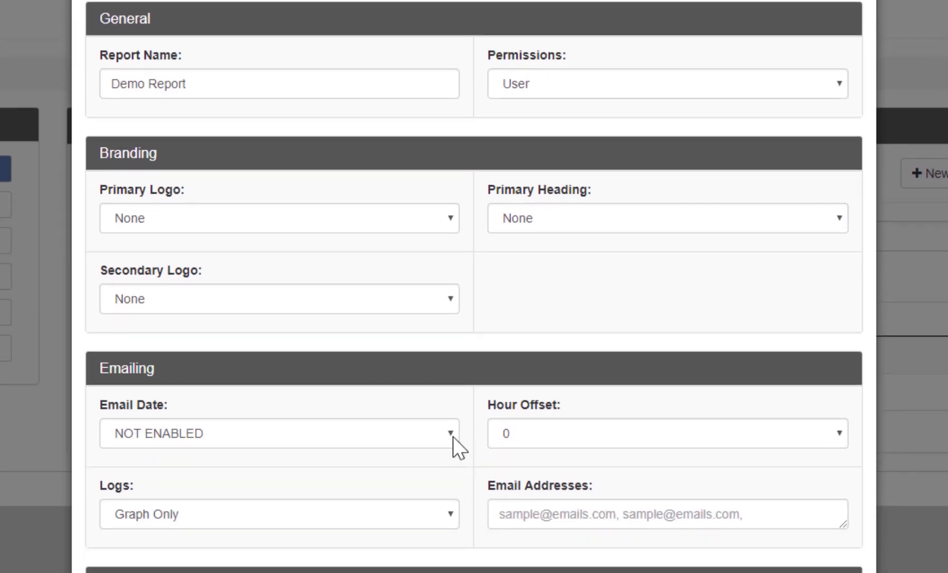
pyautogui.click(452, 435)
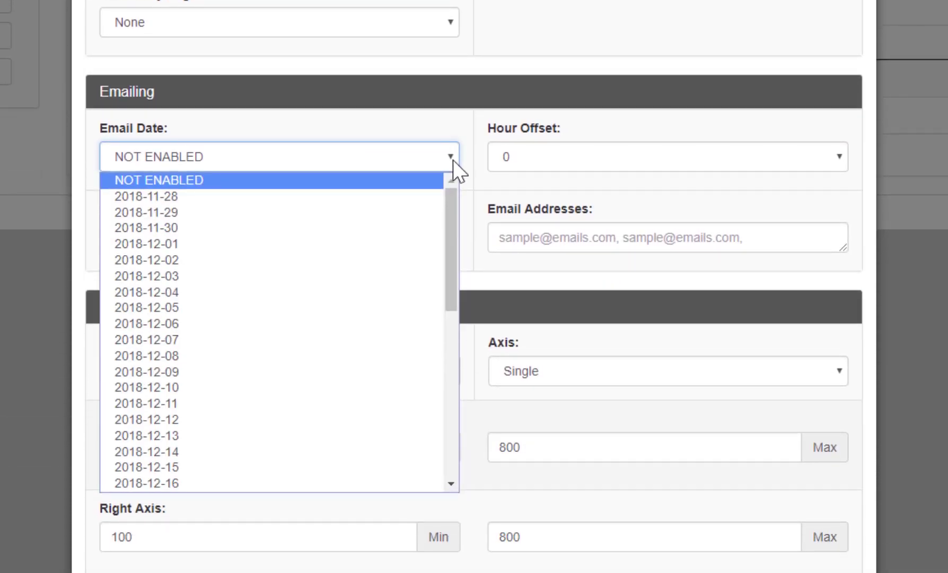
pyautogui.click(515, 158)
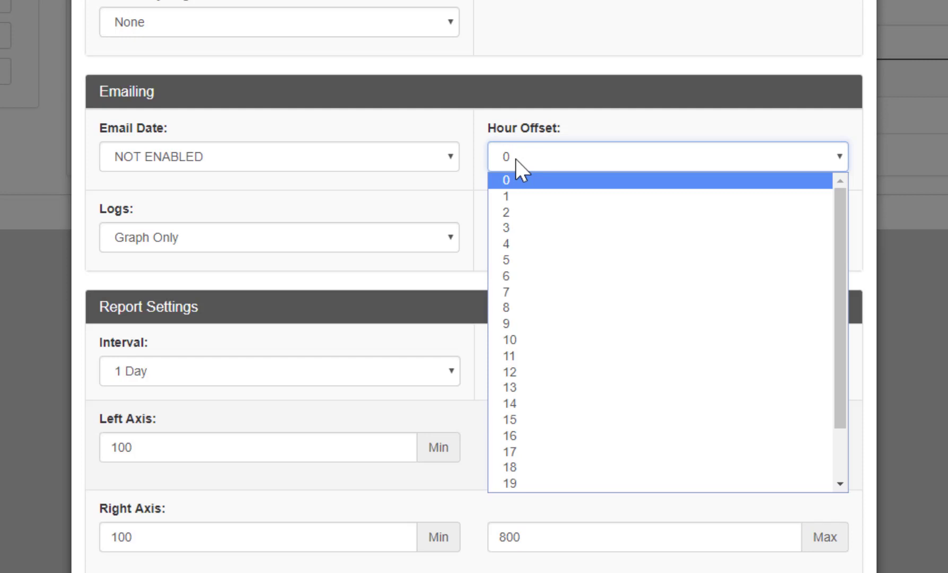
pyautogui.click(450, 235)
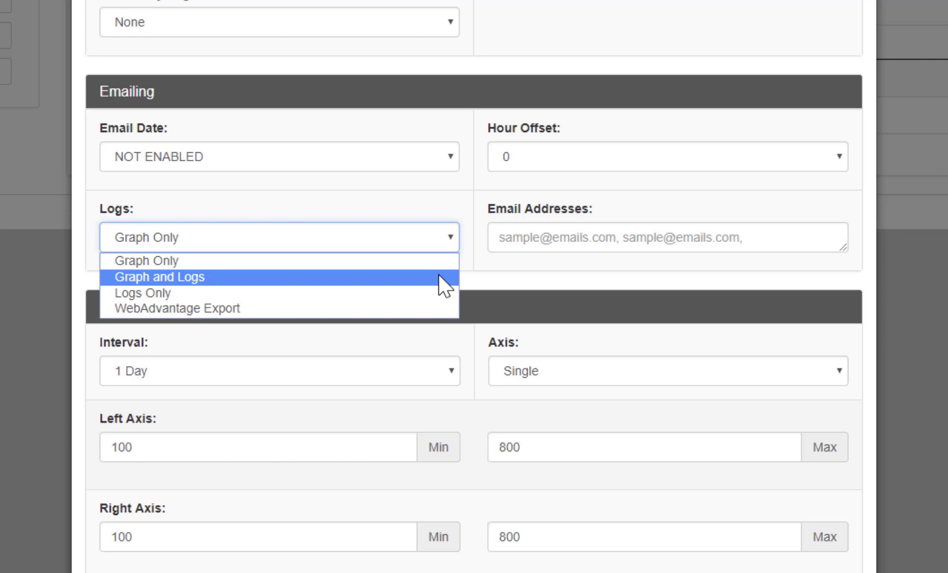
# Step: Enter two comma-separated recipient email addresses in the report's emailing settings
pyautogui.click(524, 238)
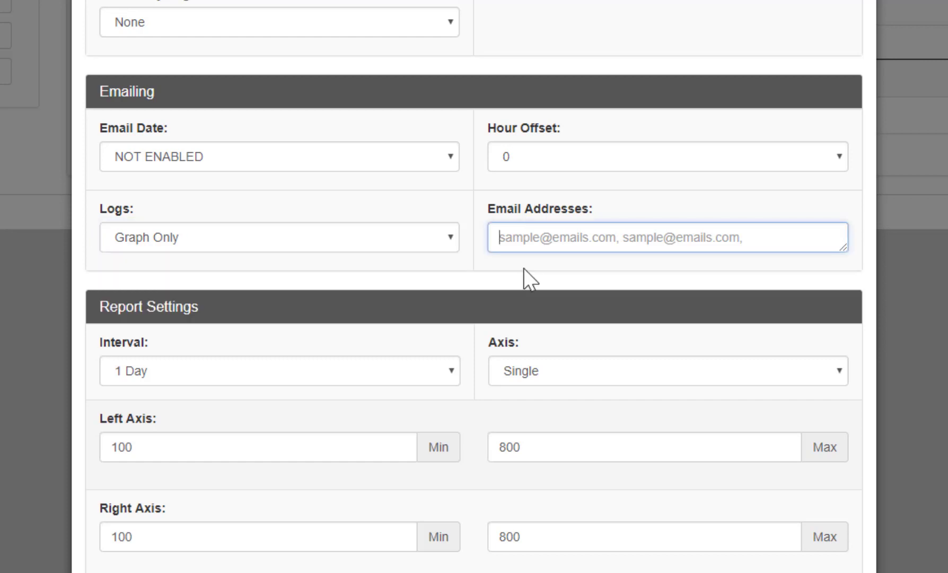
pyautogui.write('demo@te')
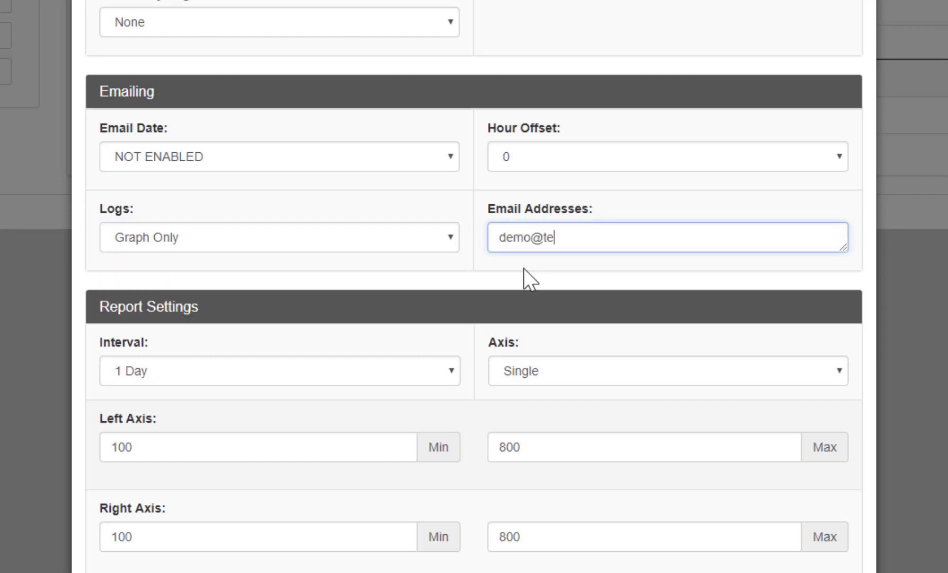
pyautogui.write('st.com, test@d')
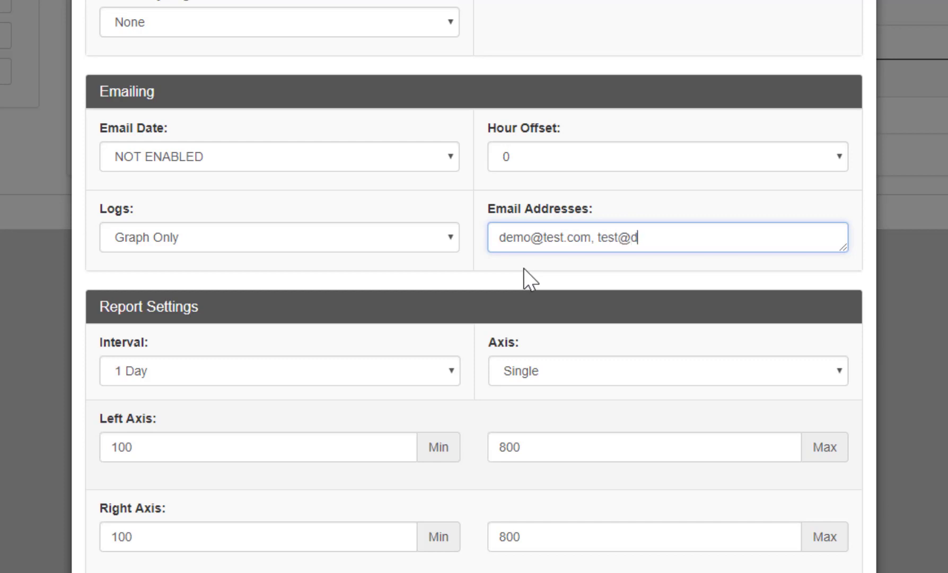
pyautogui.write('emo.com')
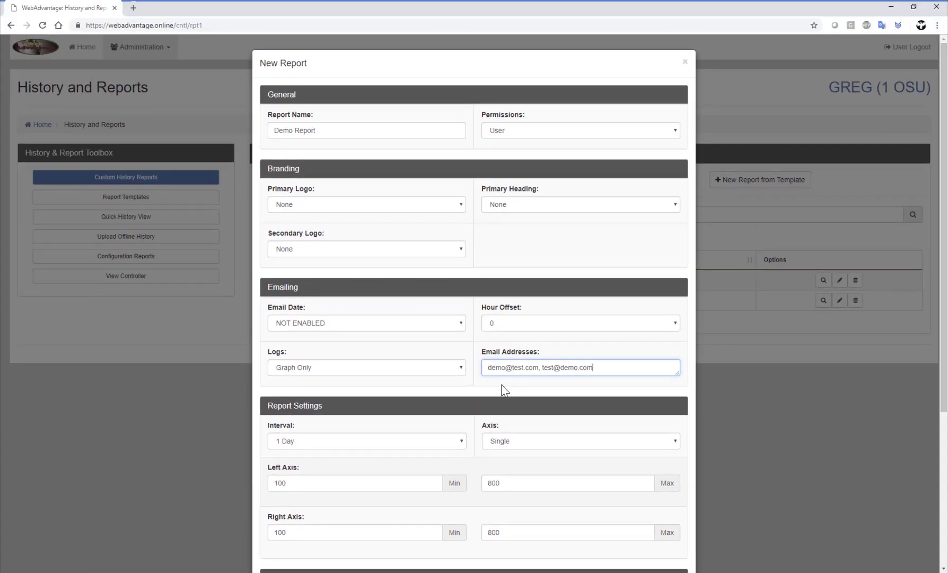
# Step: Review the report's interval choices and set its axis mode to Dual
pyautogui.scroll(-5, 504, 391)
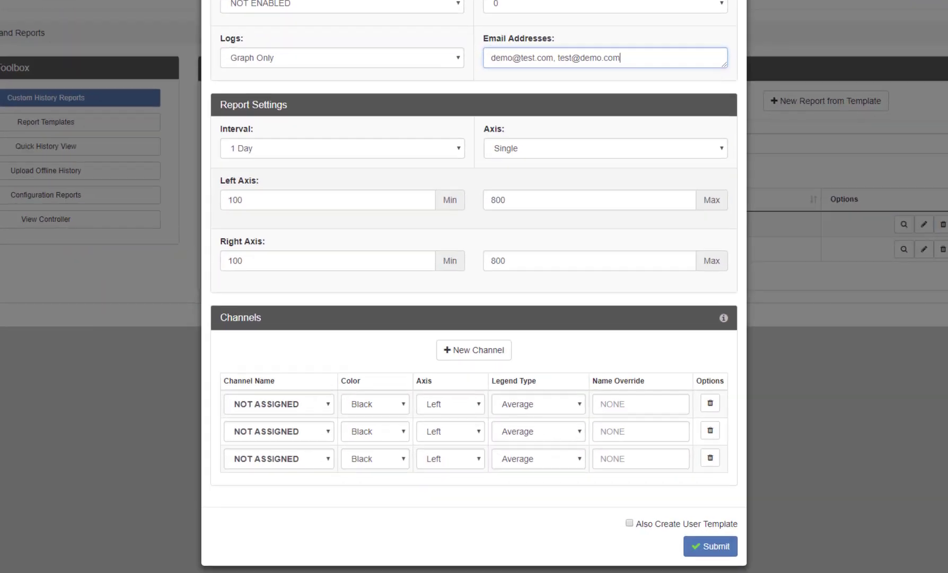
pyautogui.click(452, 152)
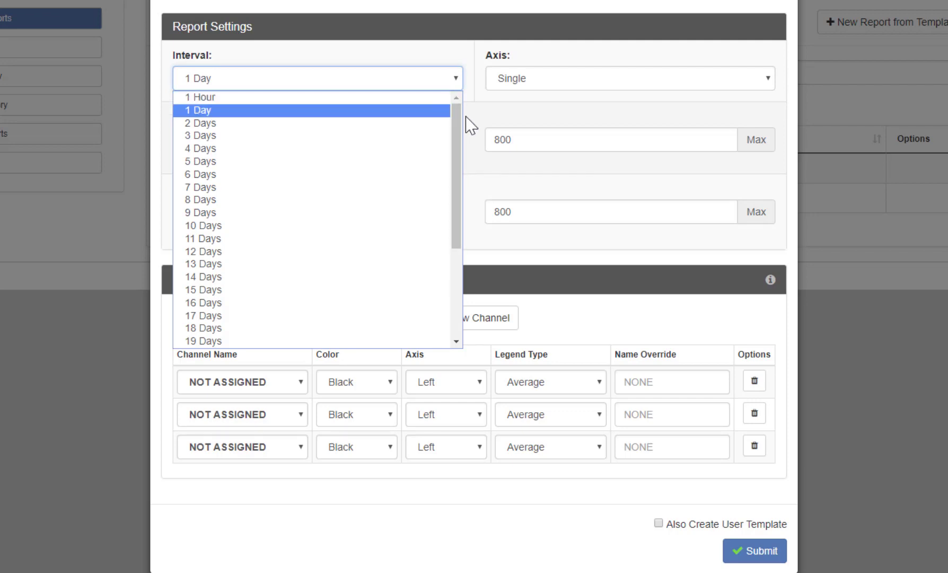
pyautogui.moveTo(453, 117); pyautogui.dragTo(460, 213)
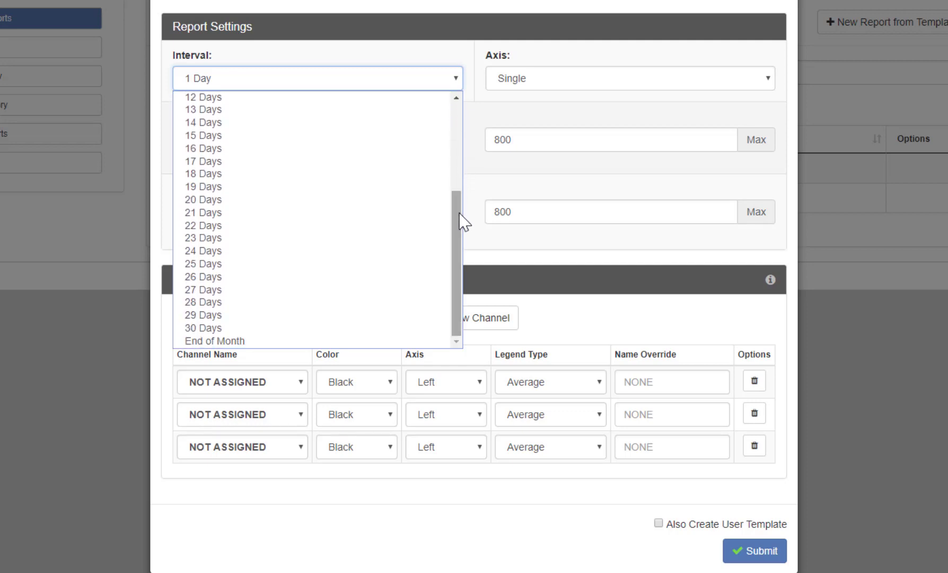
pyautogui.click(542, 83)
pyautogui.click(544, 88)
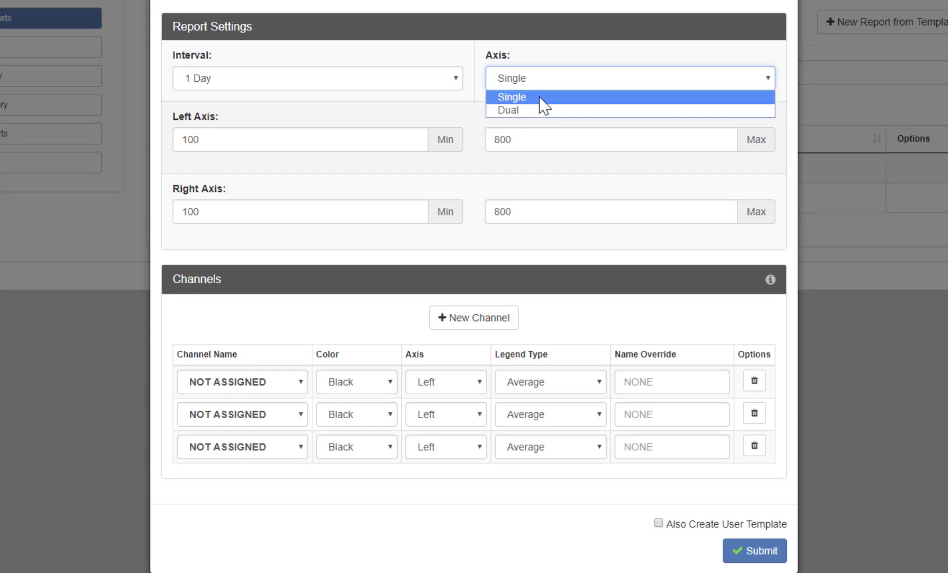
pyautogui.click(539, 110)
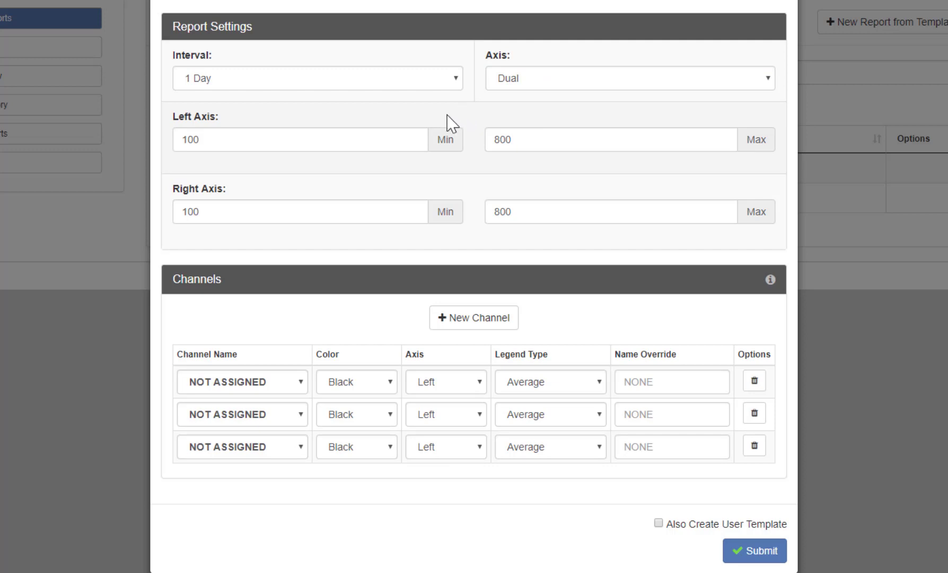
pyautogui.click(402, 146)
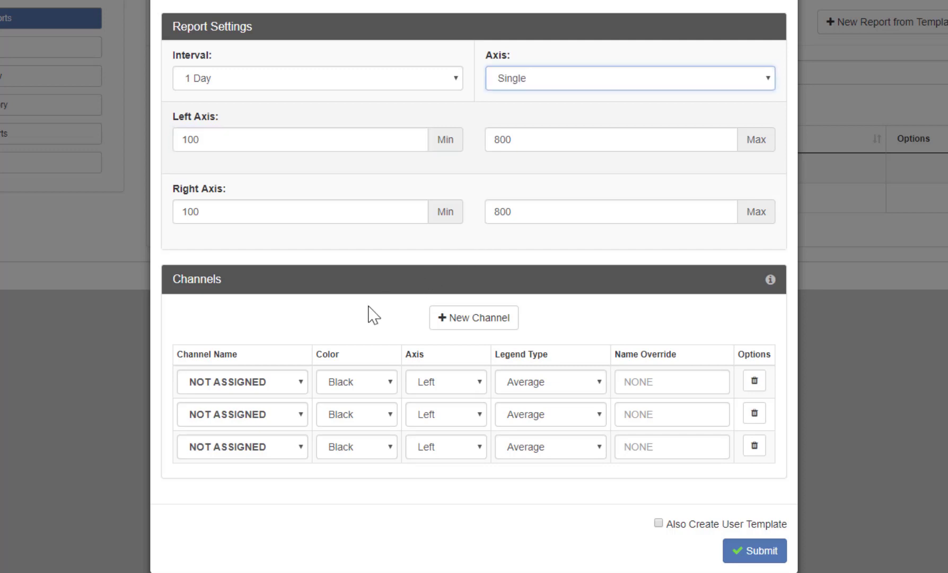
# Step: Assign SYS1 Conductivity to the first channel, keep Black, Left and Average, and override its name with "Cond. 1"
pyautogui.click(300, 382)
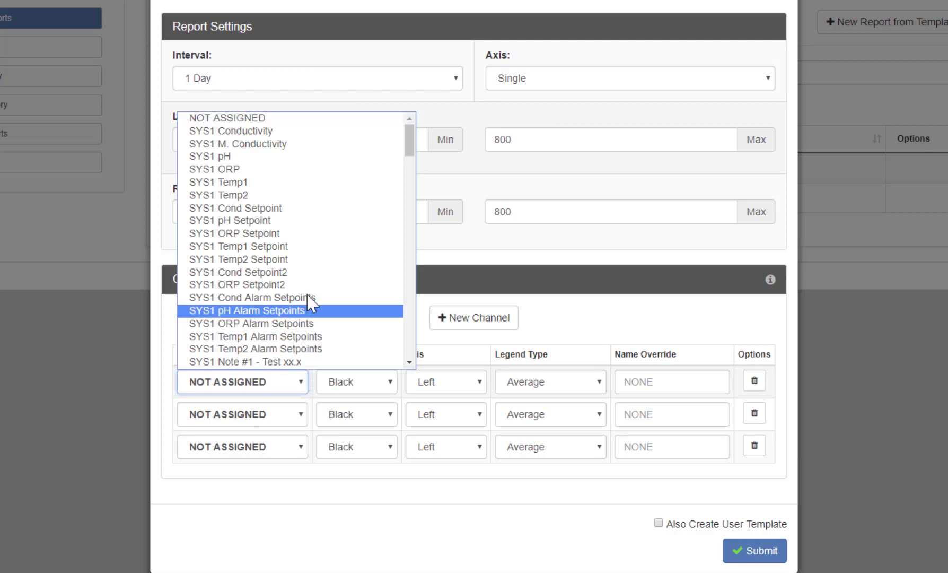
pyautogui.click(290, 131)
pyautogui.click(390, 383)
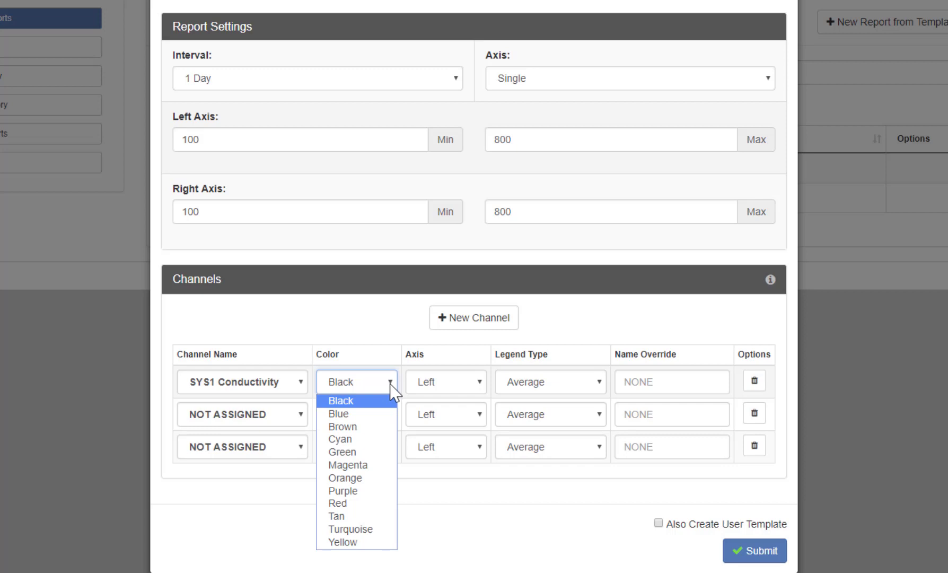
pyautogui.click(480, 382)
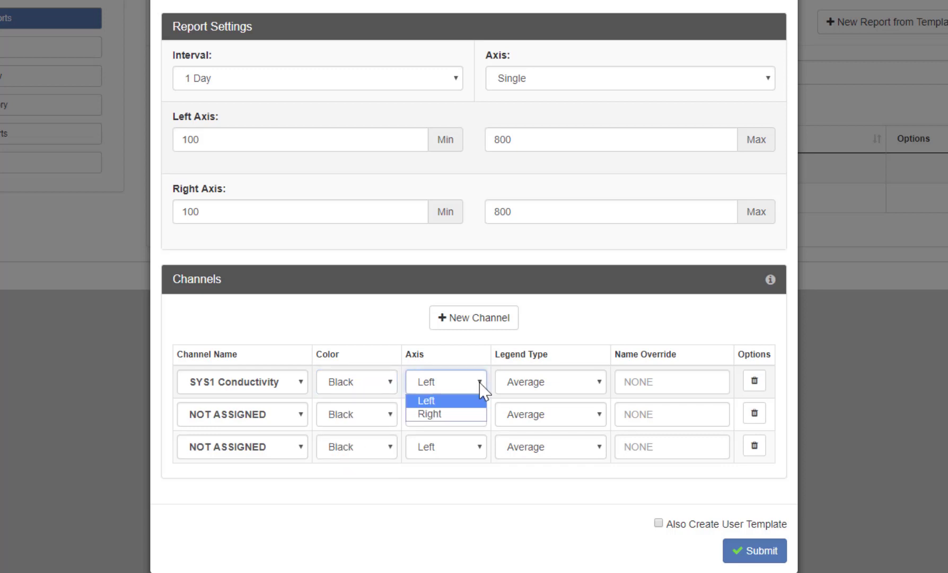
pyautogui.click(599, 383)
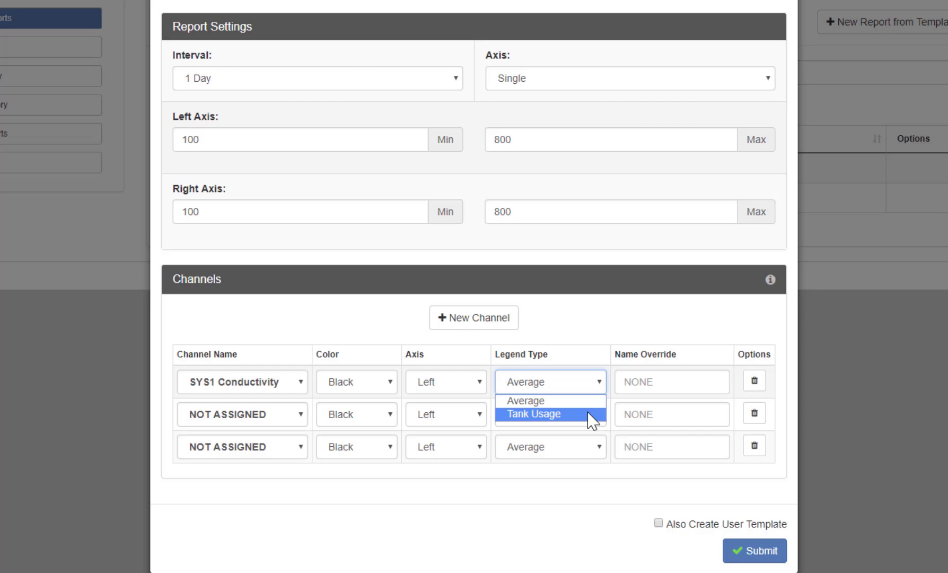
pyautogui.click(635, 383)
pyautogui.write('Cond. 1')
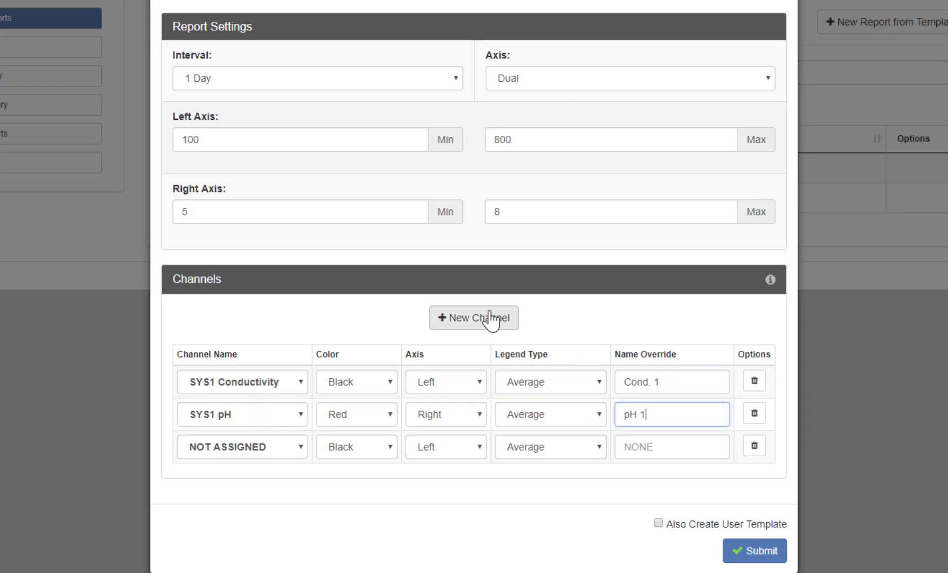
# Step: Add an extra channel row to the report and delete that row again
pyautogui.click(492, 318)
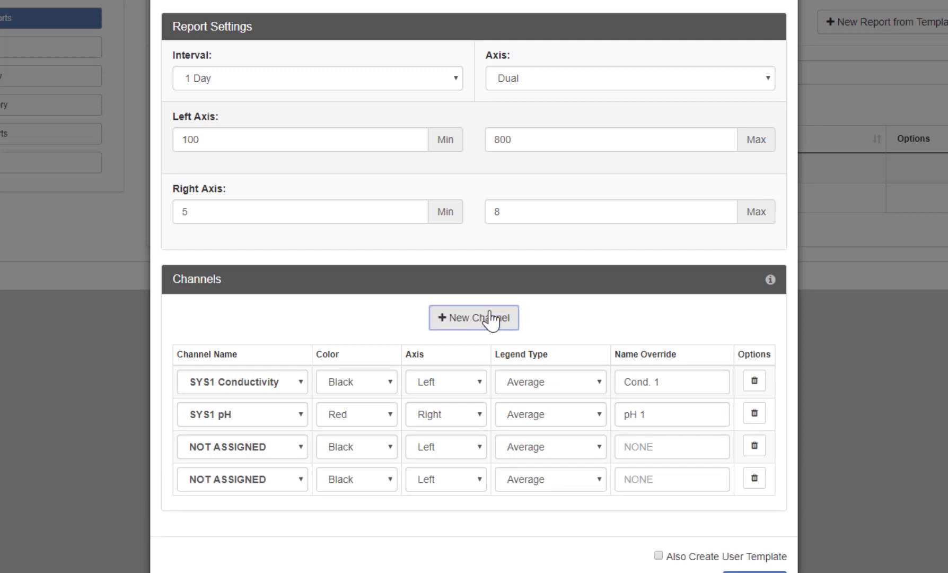
pyautogui.click(755, 484)
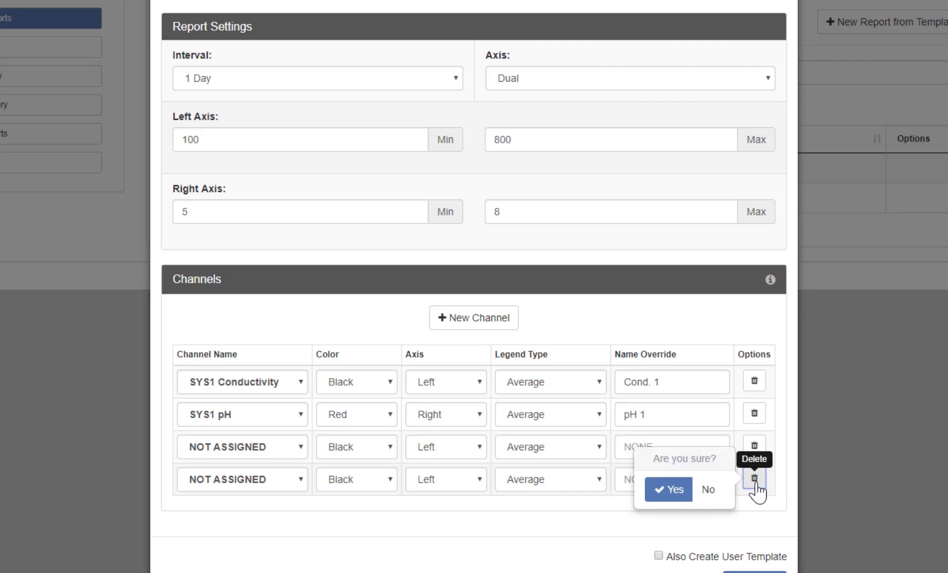
pyautogui.click(687, 490)
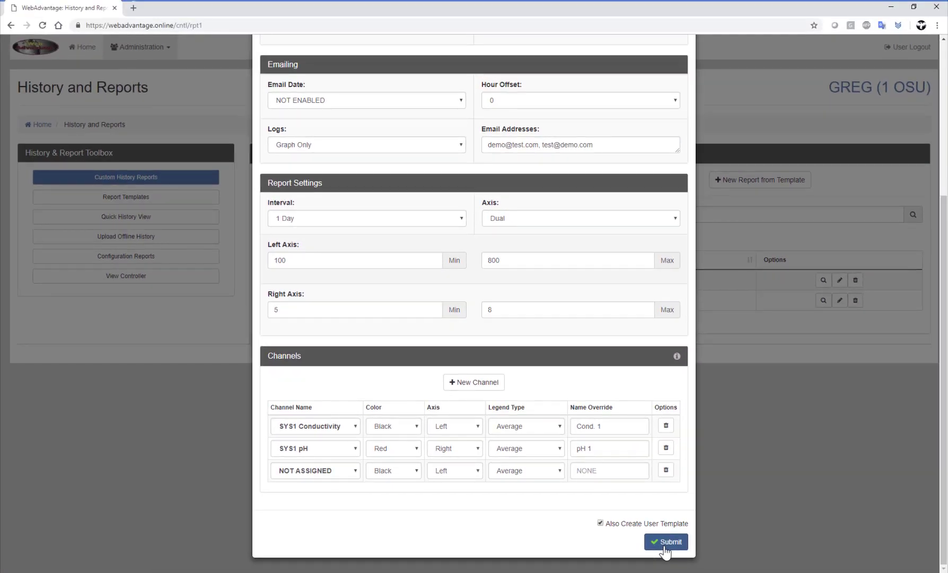
# Step: Submit the new report with the option to also create a user template enabled
pyautogui.click(664, 546)
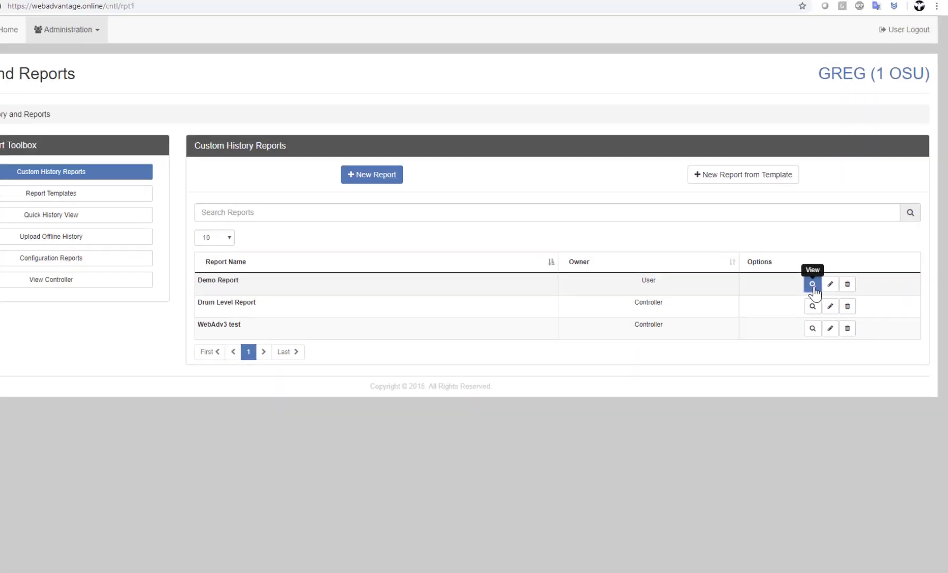
# Step: View the Demo Report's history graph and redraw it with the left axis maximum set to 8000
pyautogui.click(688, 337)
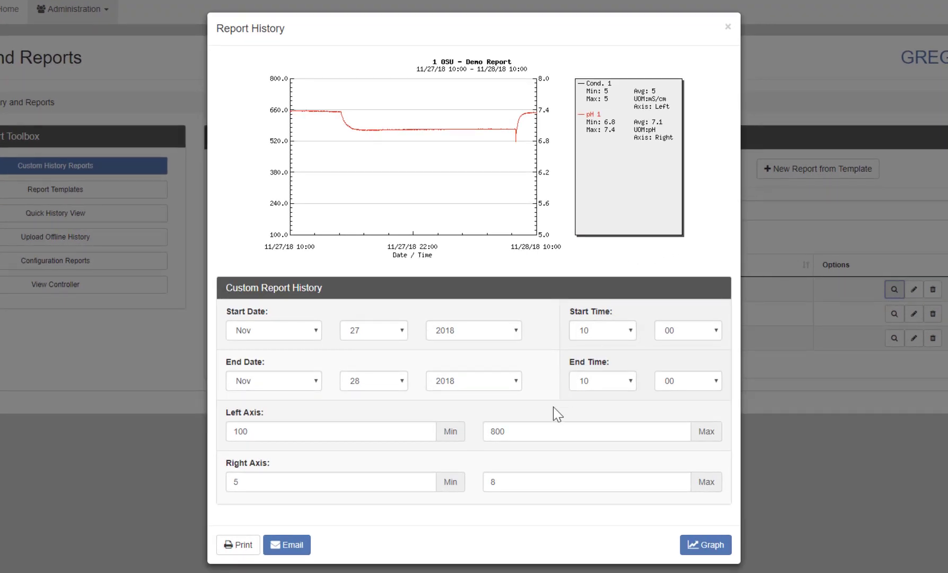
pyautogui.click(541, 427)
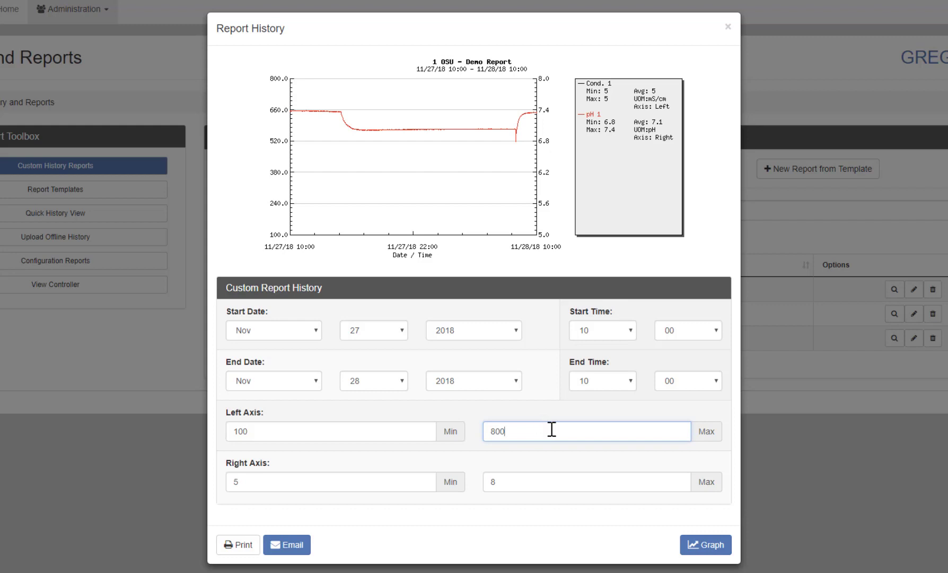
pyautogui.write('0')
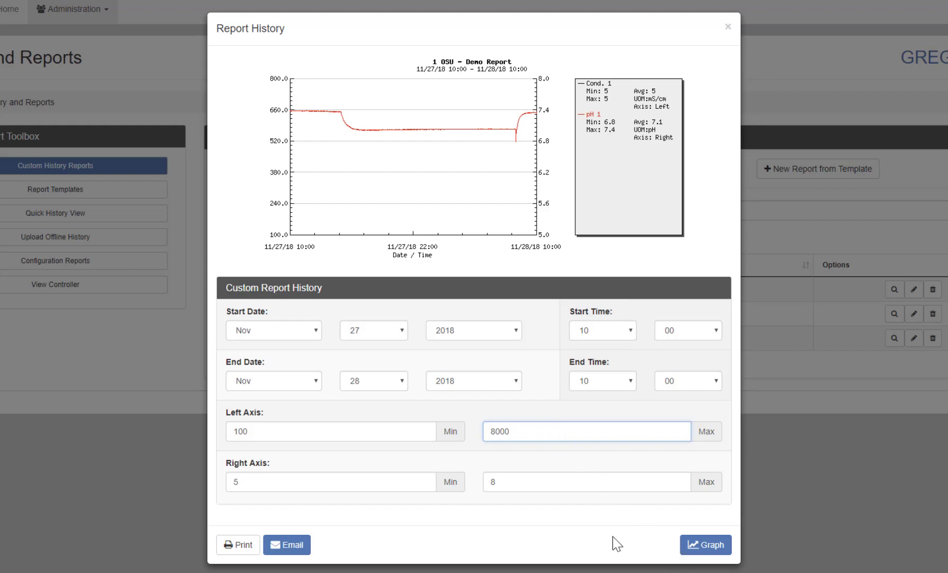
pyautogui.click(701, 547)
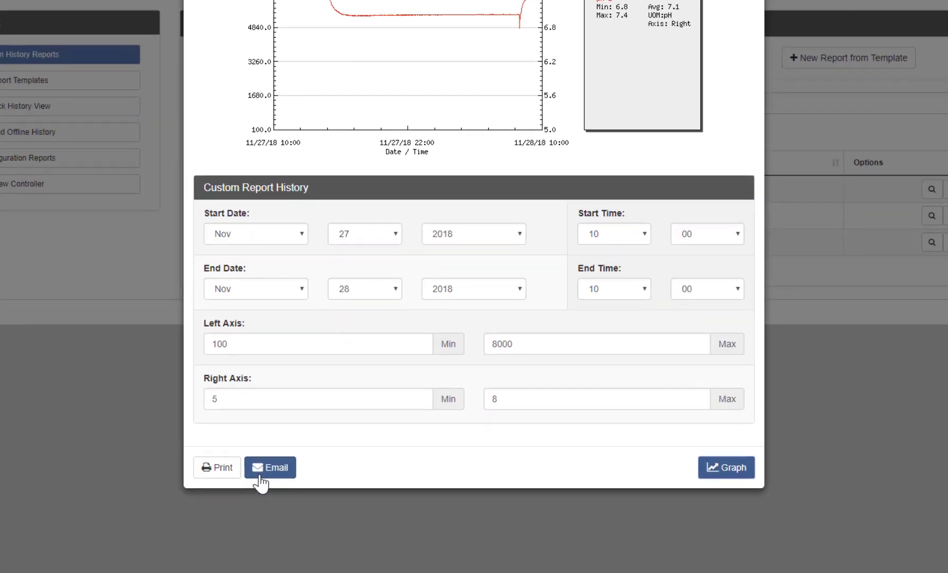
# Step: Examine the graph's email form with its recipient, subject and message fields, and close the report history without sending
pyautogui.click(260, 480)
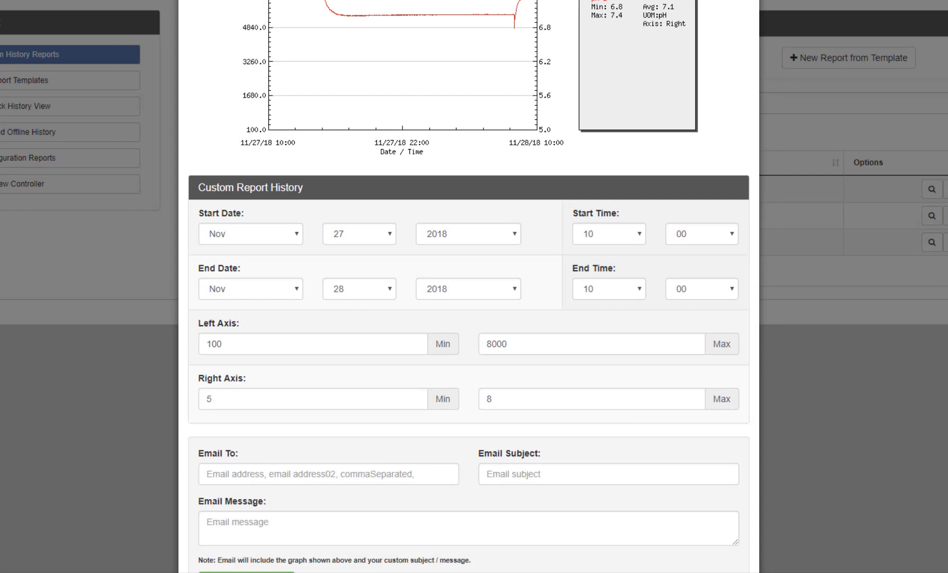
pyautogui.scroll(-2, 468, 286)
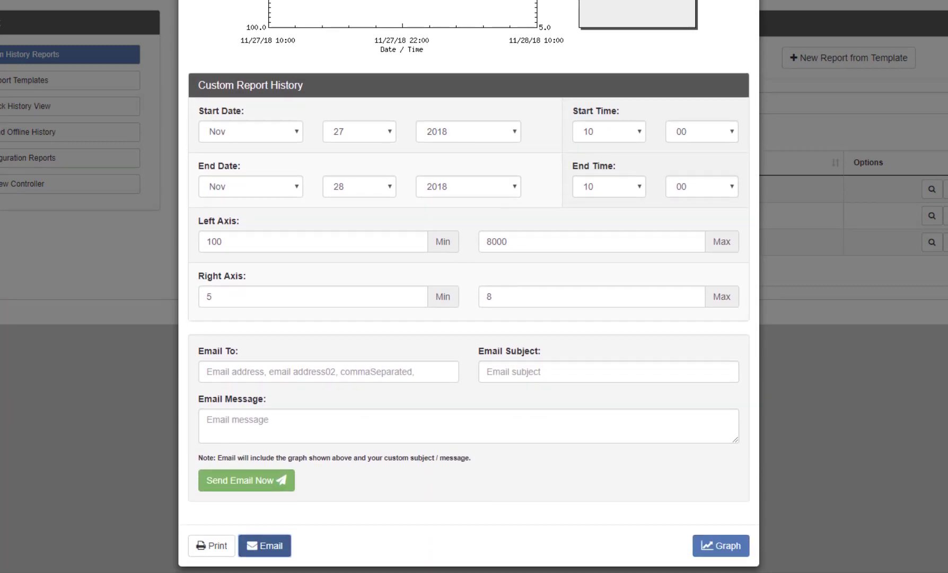
pyautogui.scroll(-1, 469, 287)
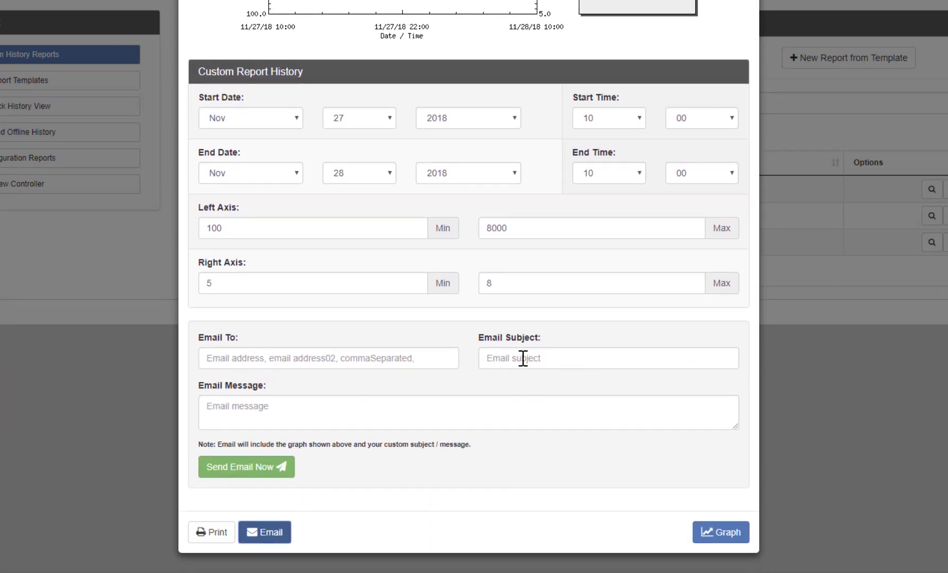
pyautogui.click(446, 359)
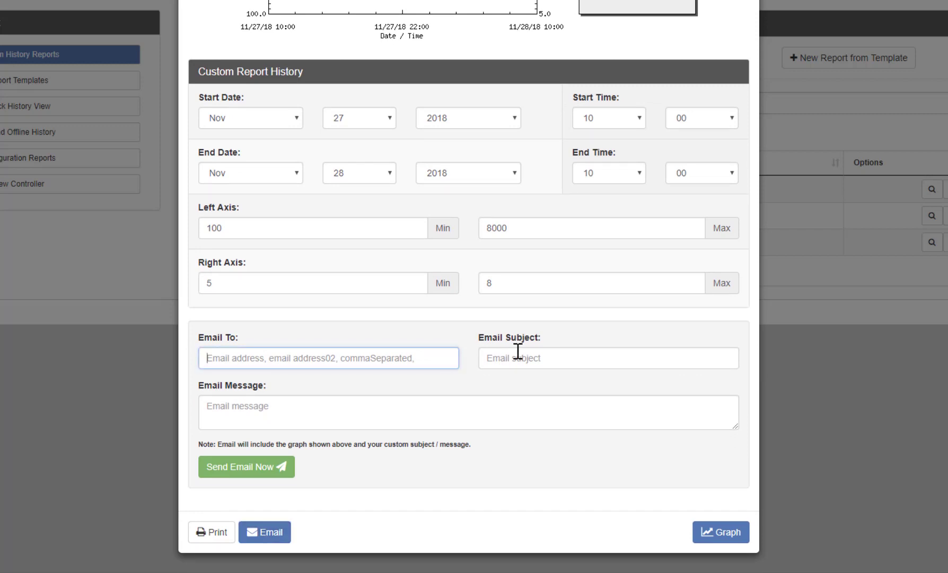
pyautogui.click(534, 352)
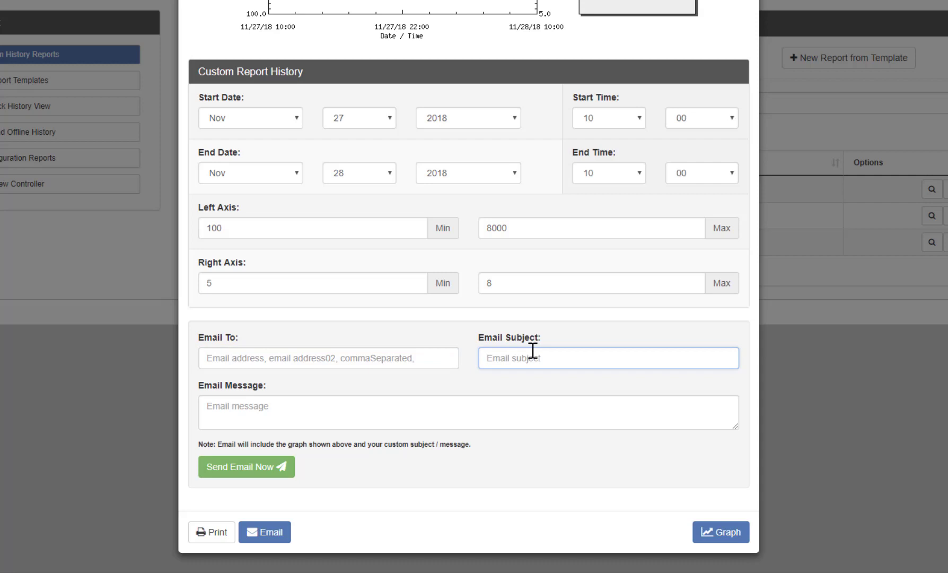
pyautogui.click(454, 414)
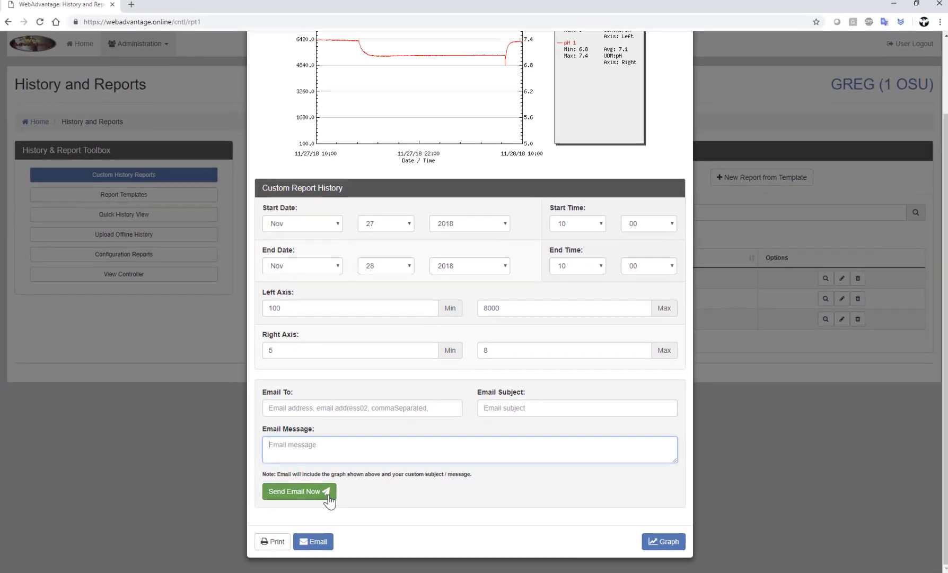
pyautogui.click(761, 179)
# Step: Start a new report from the Demo Report user template, check its loaded settings, and dismiss it without submitting
pyautogui.click(761, 179)
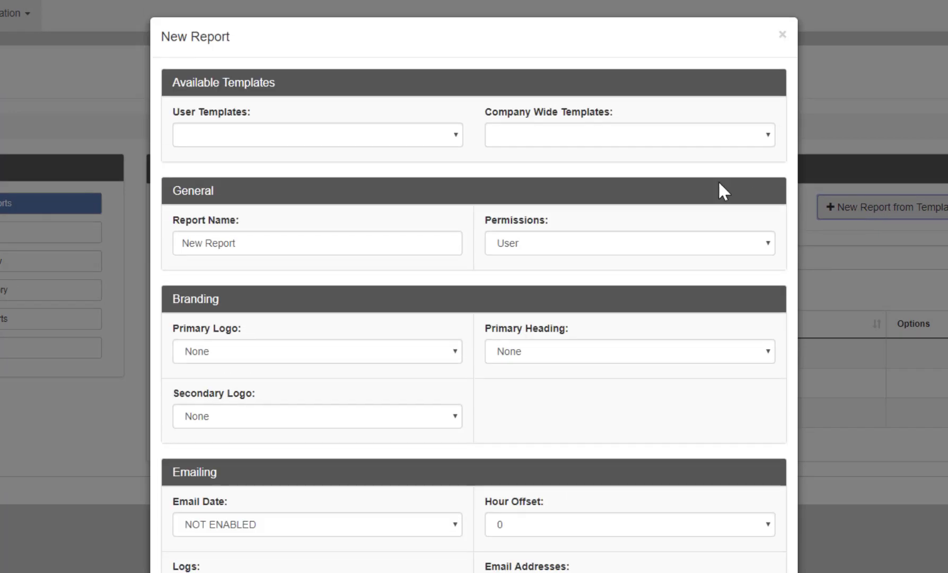
pyautogui.click(443, 136)
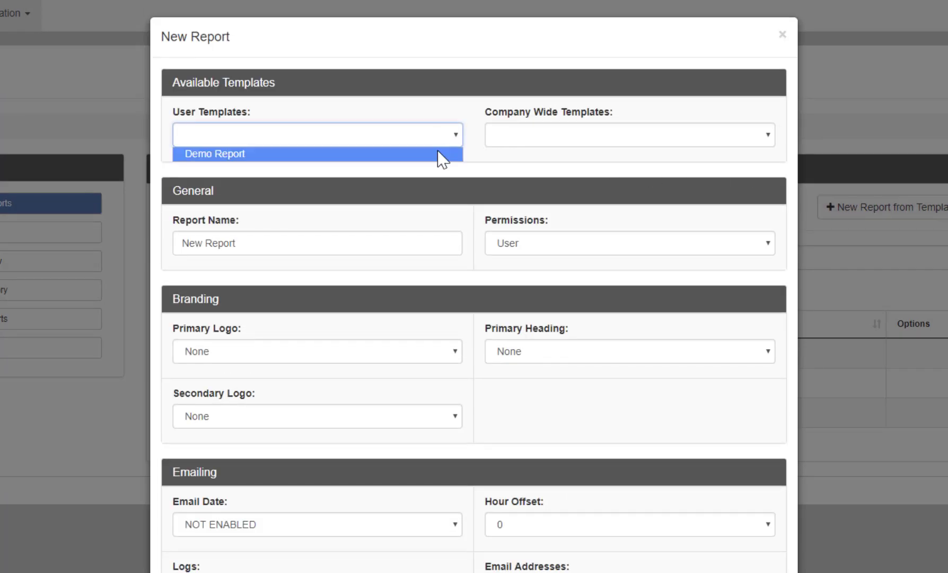
pyautogui.click(442, 155)
pyautogui.scroll(-8, 479, 166)
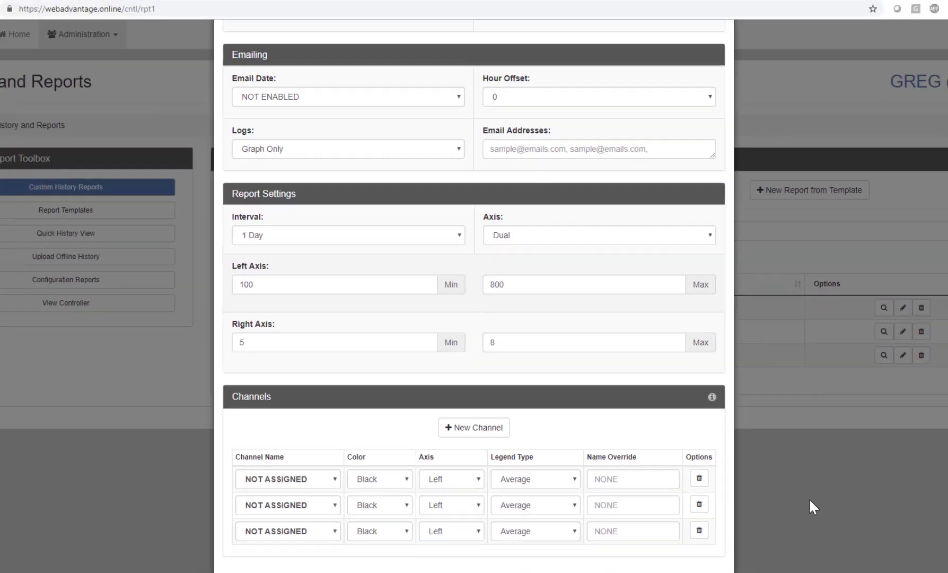
pyautogui.click(810, 501)
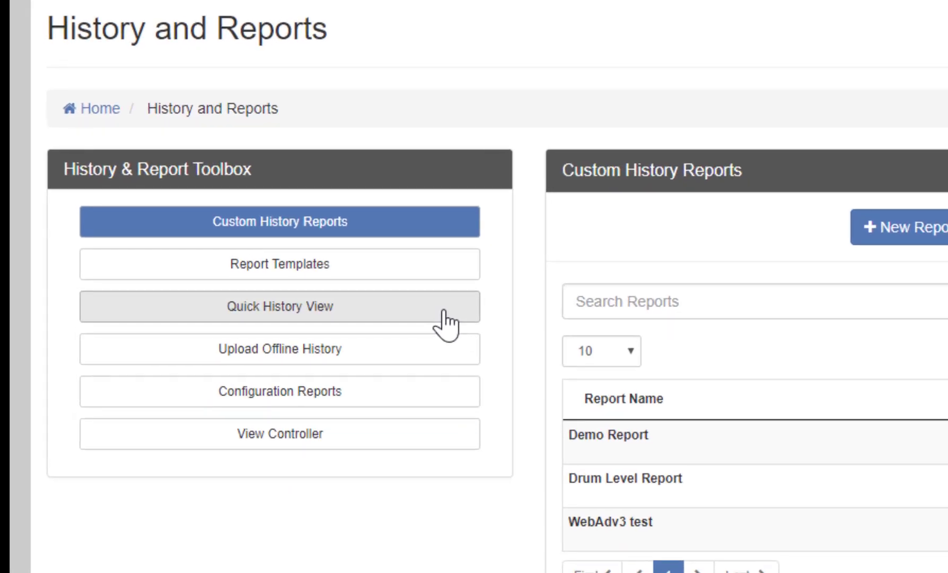
# Step: Open the Quick History View and keep Sensor as the history type and System #1 as the system
pyautogui.click(445, 316)
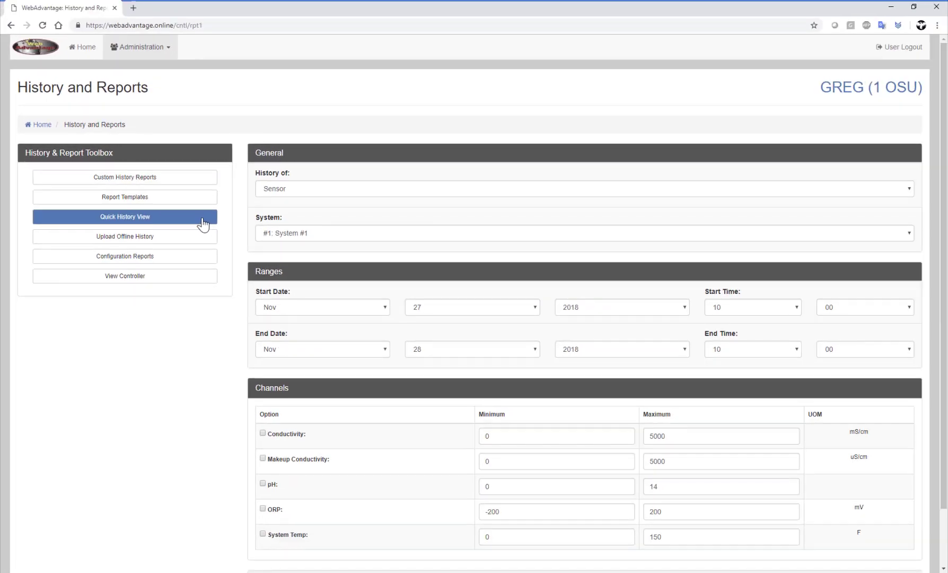
pyautogui.click(336, 188)
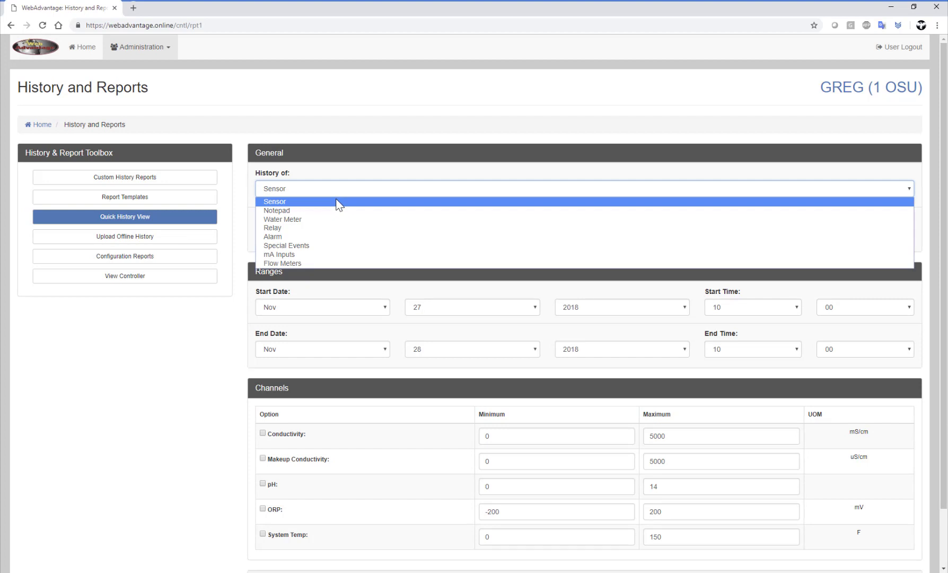
pyautogui.click(338, 203)
pyautogui.click(337, 236)
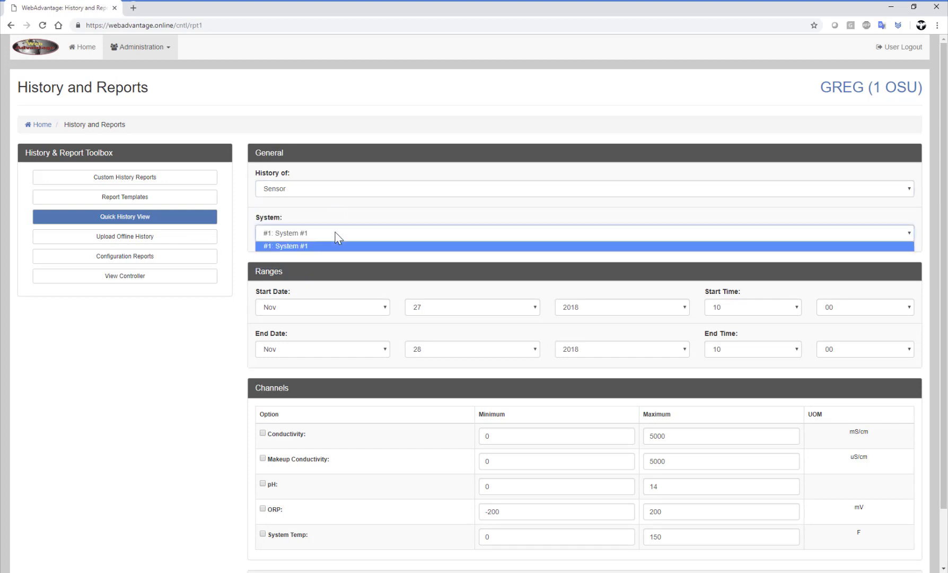
pyautogui.click(336, 233)
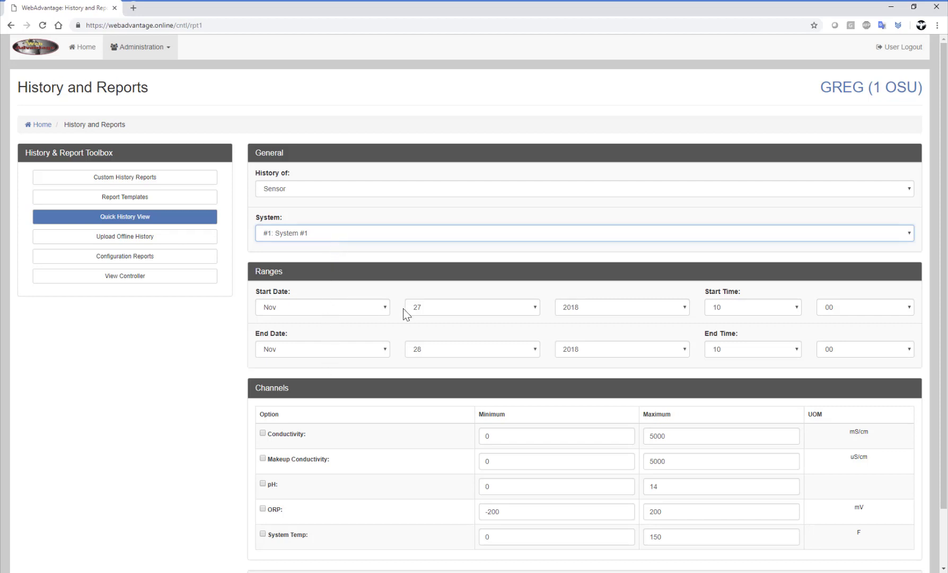
# Step: Set the start date to Nov 01, 2018, and graph the Makeup Conductivity and pH channels
pyautogui.click(518, 311)
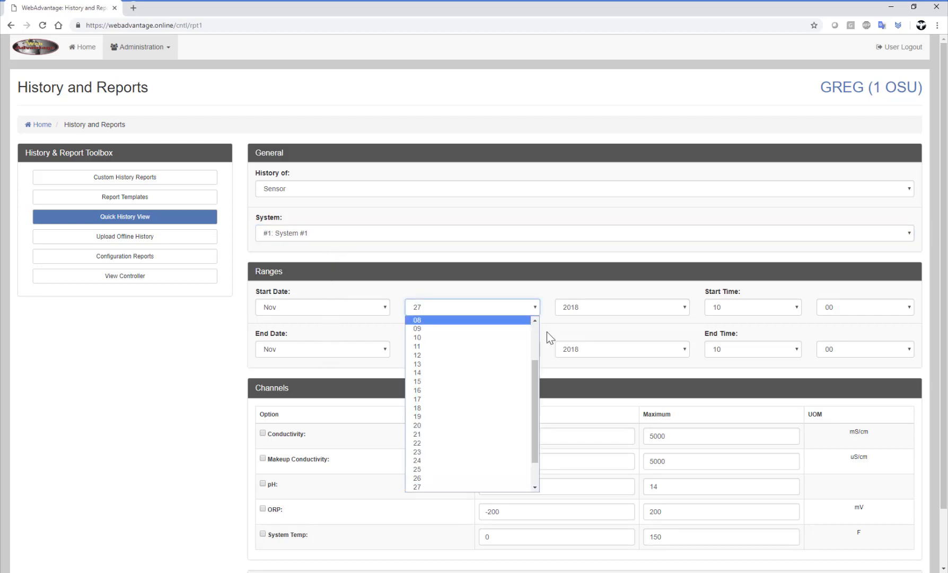
pyautogui.moveTo(535, 367); pyautogui.dragTo(535, 332)
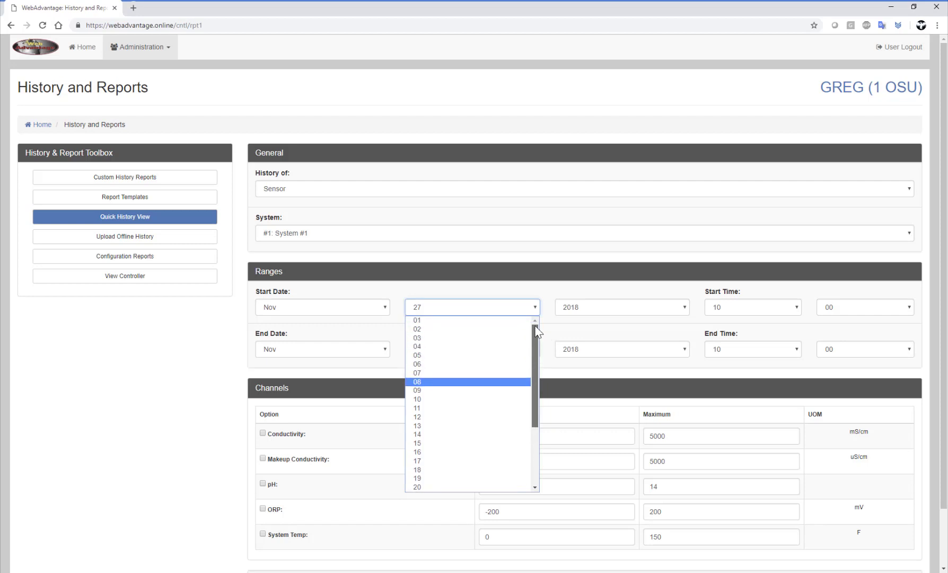
pyautogui.click(511, 320)
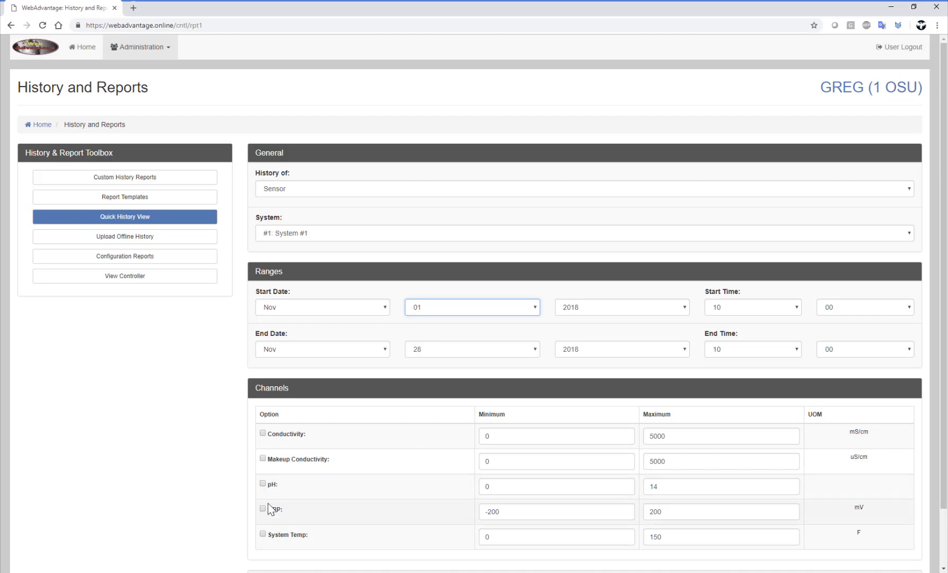
pyautogui.click(263, 433)
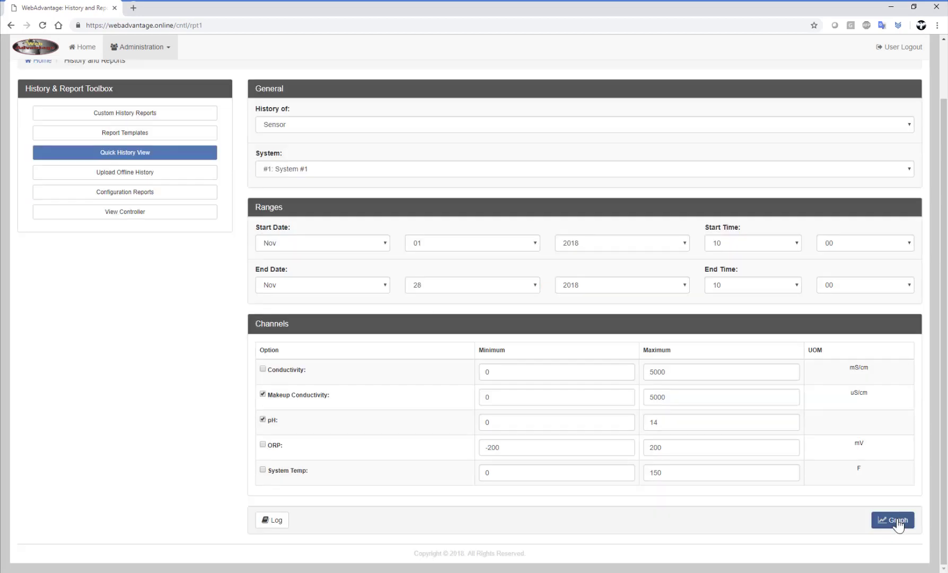
pyautogui.click(896, 521)
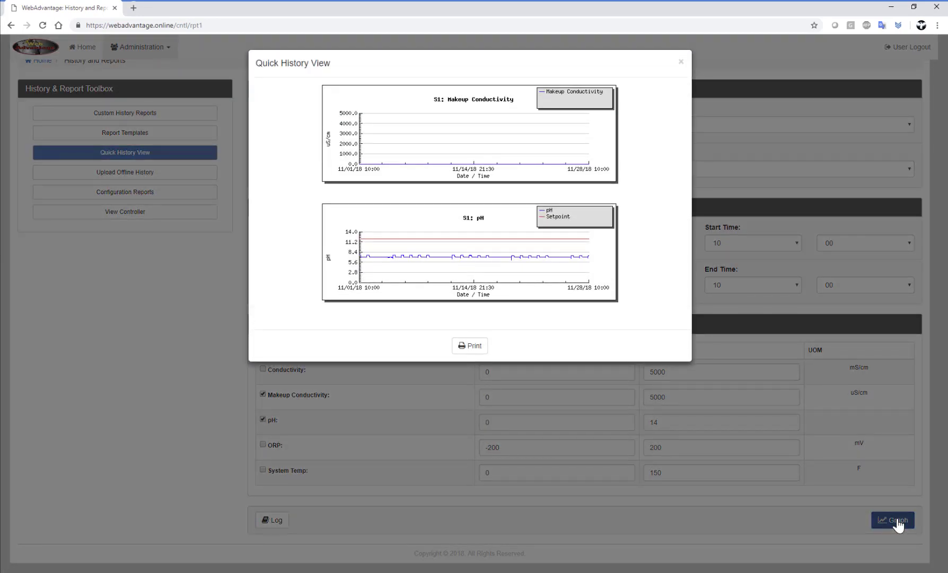